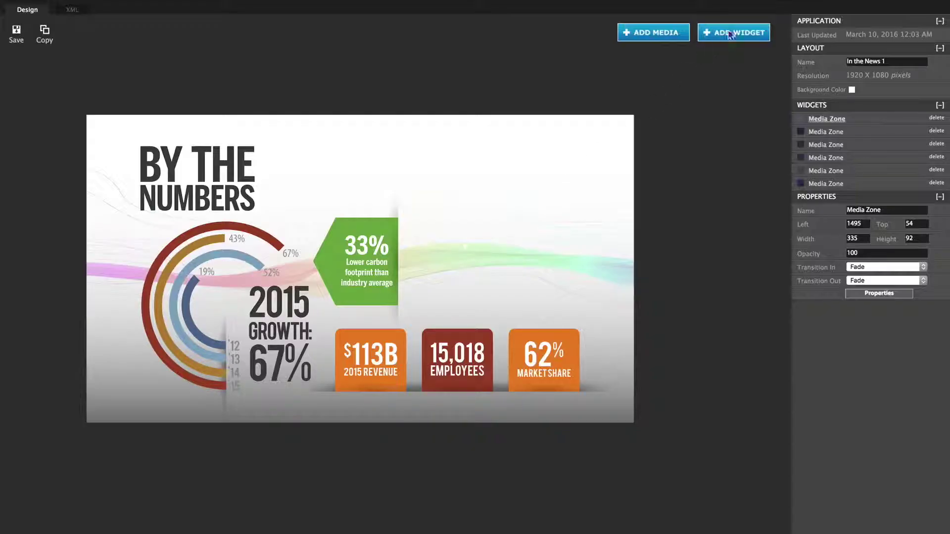
- Add a Media Zone widget from the Widgets library to the By the Numbers sign layout
left_click(730, 33)
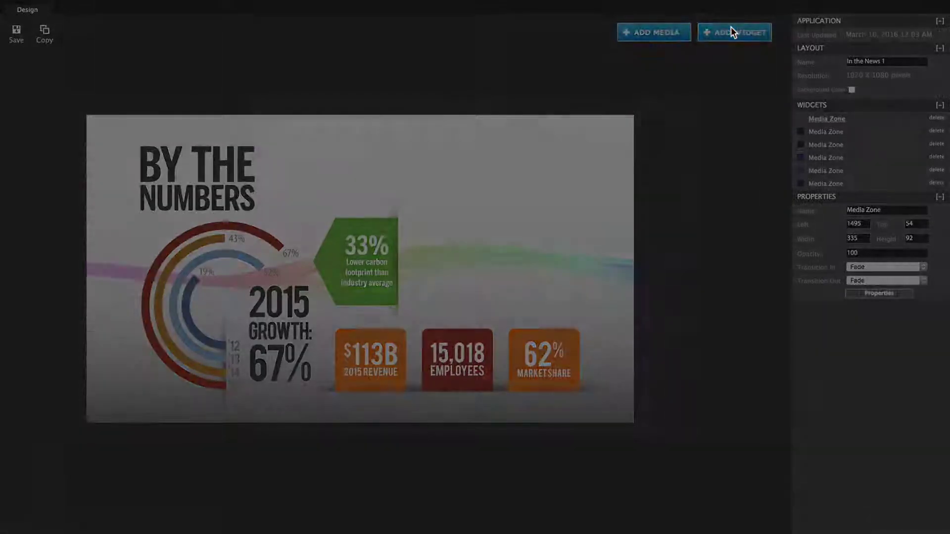
scroll(529, 297, "down", 5)
scroll(529, 297, "down", 3)
left_click(659, 266)
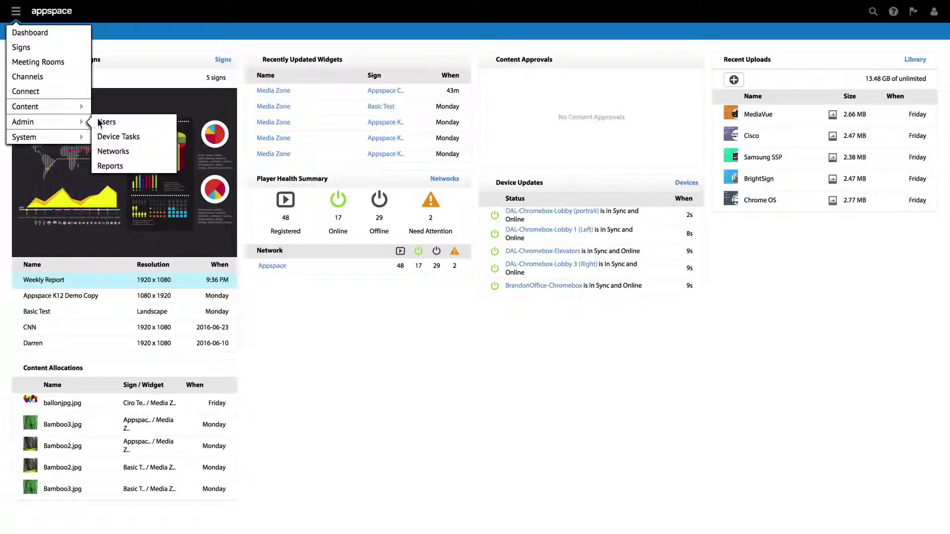
- Go to Admin > Users to view all accounts with their roles and groups
left_click(105, 119)
scroll(105, 120, "down", 2)
scroll(105, 118, "down", 5)
scroll(105, 123, "down", 2)
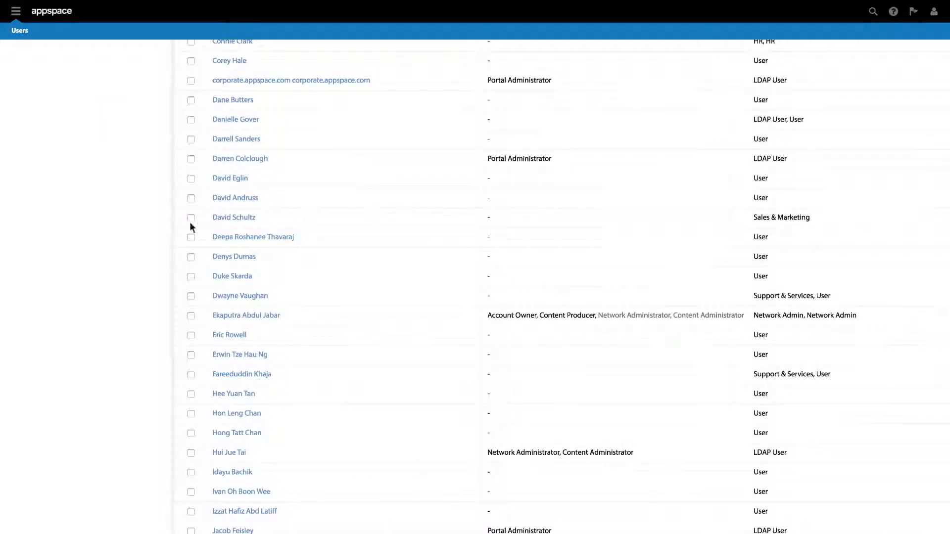